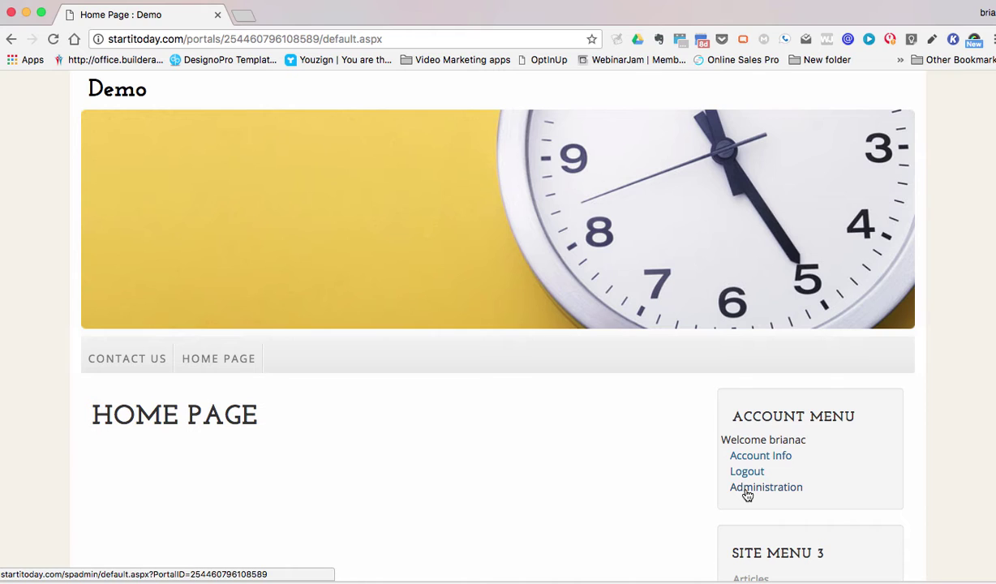
# - Open the site's Administration Console and go to the General Setup page
pyautogui.click(746, 490)
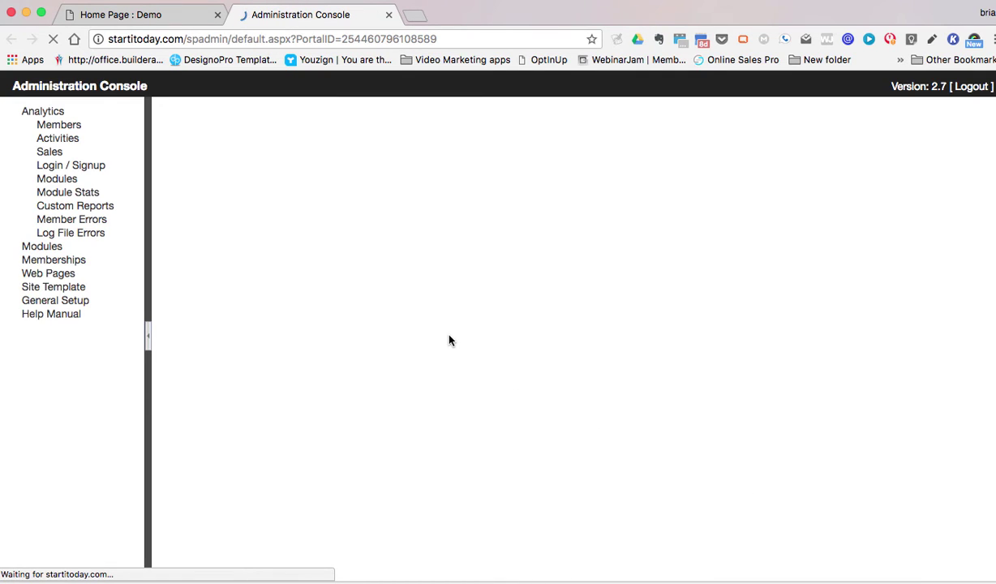
pyautogui.click(41, 113)
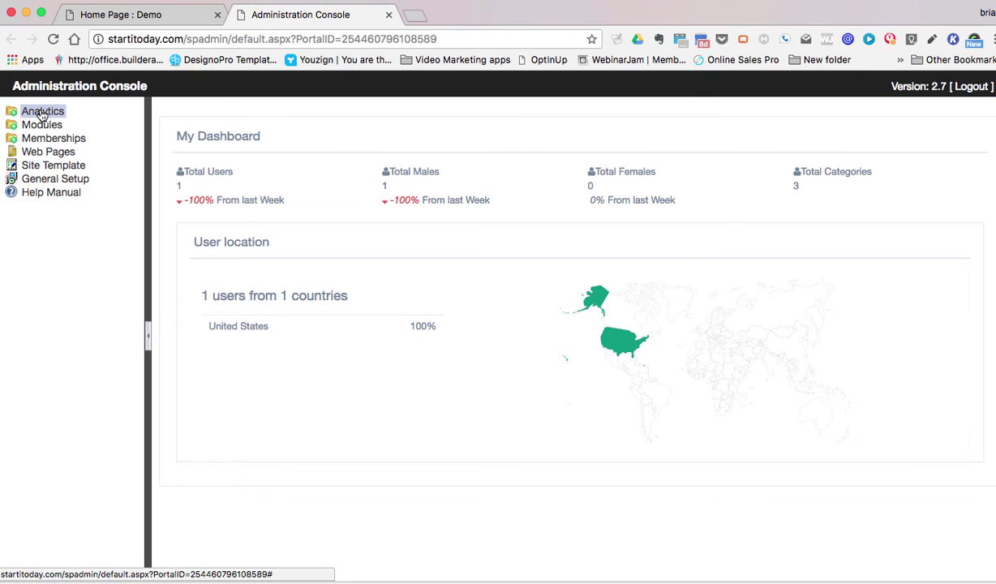
pyautogui.click(48, 180)
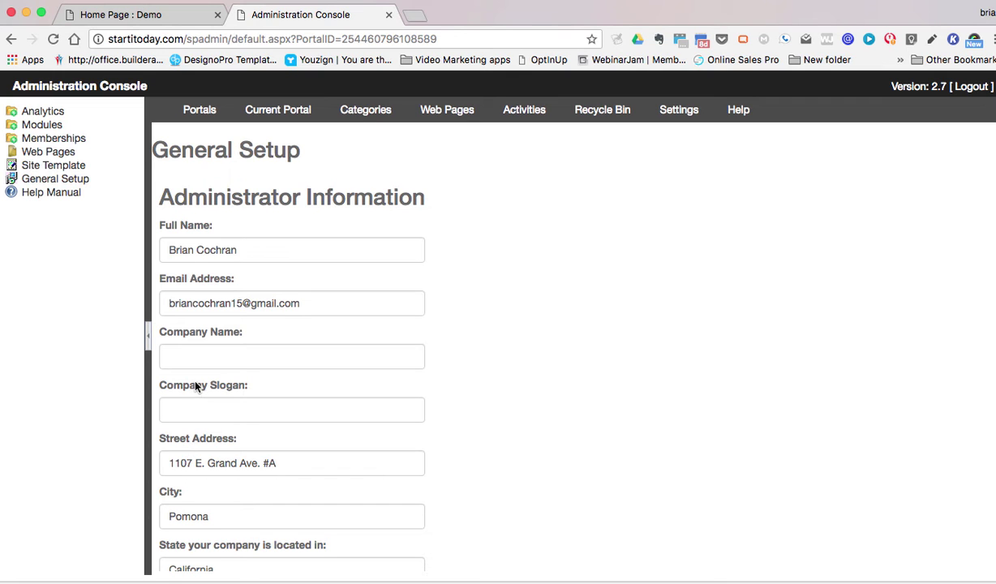
# - Examine the General Setup page's administrator information, website setup options and the menu text fields under Website Layout
pyautogui.scroll(-4, 195, 387)
pyautogui.scroll(-4, 193, 383)
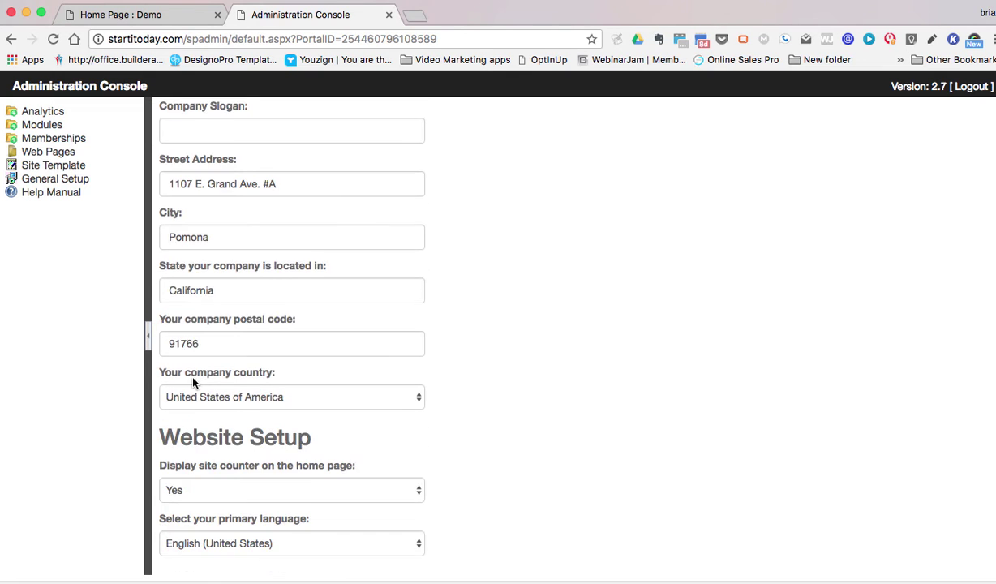
pyautogui.scroll(-1, 193, 381)
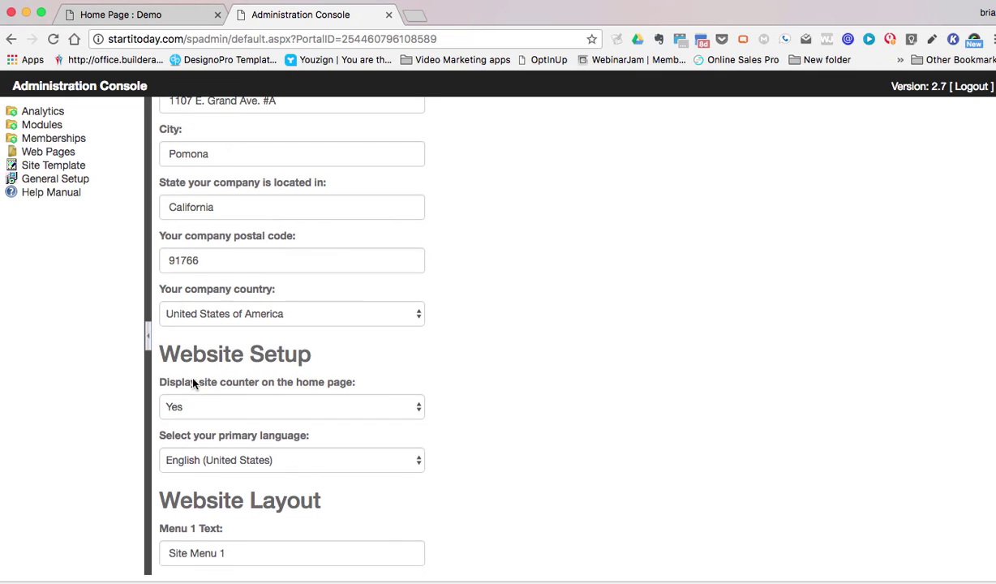
pyautogui.scroll(-1, 191, 430)
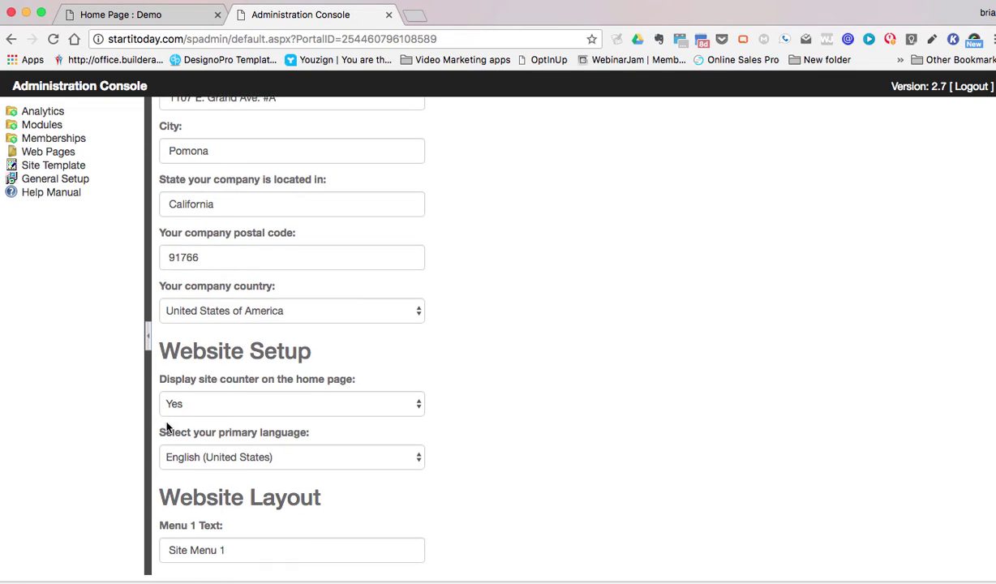
pyautogui.scroll(-3, 168, 427)
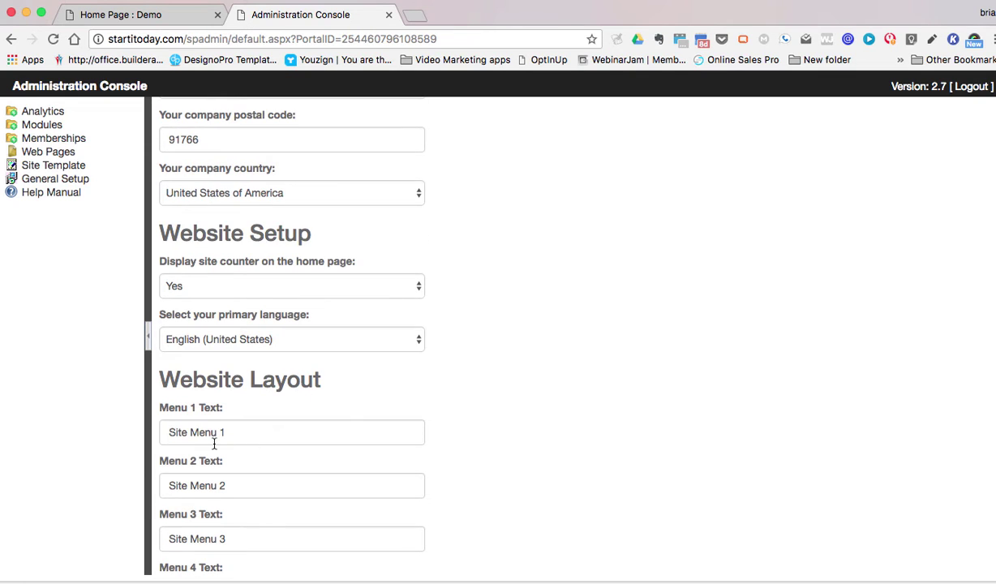
pyautogui.scroll(-2, 215, 447)
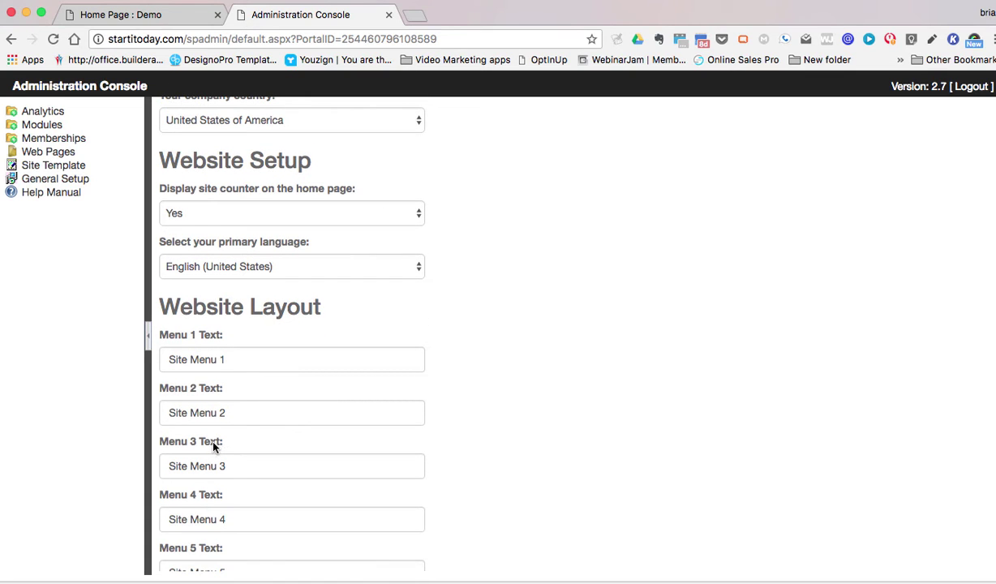
pyautogui.scroll(-1, 214, 445)
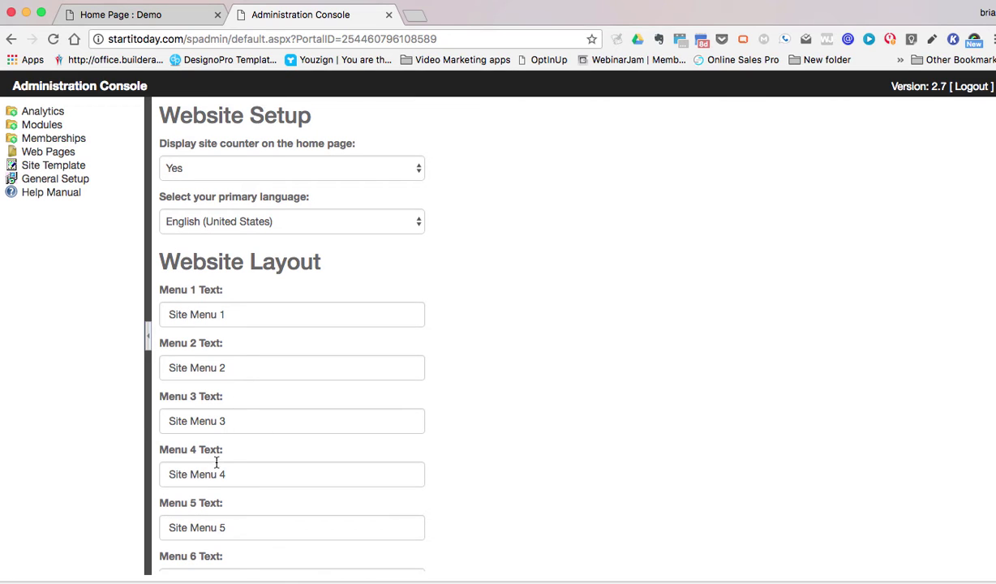
pyautogui.scroll(-1, 215, 463)
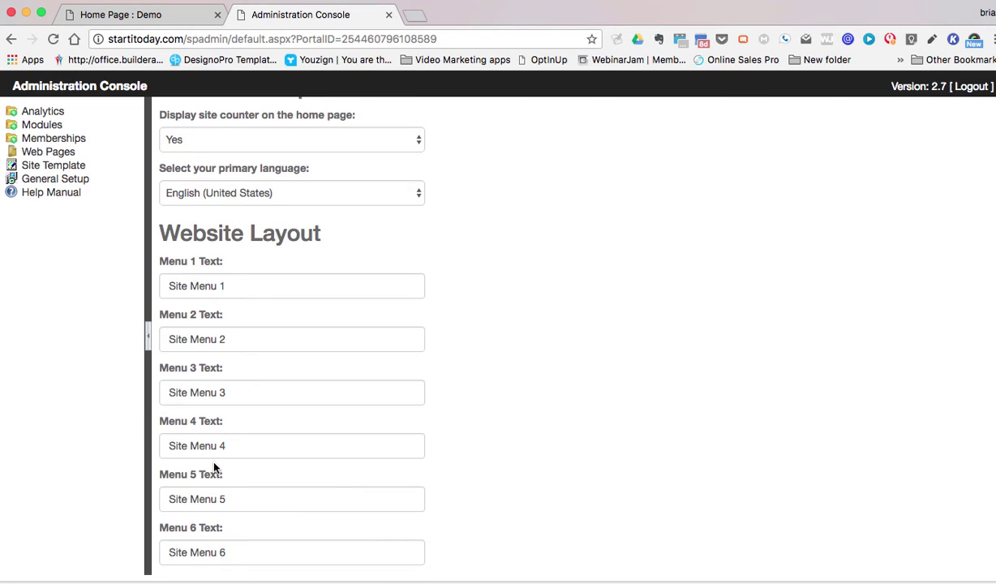
pyautogui.scroll(-1, 214, 467)
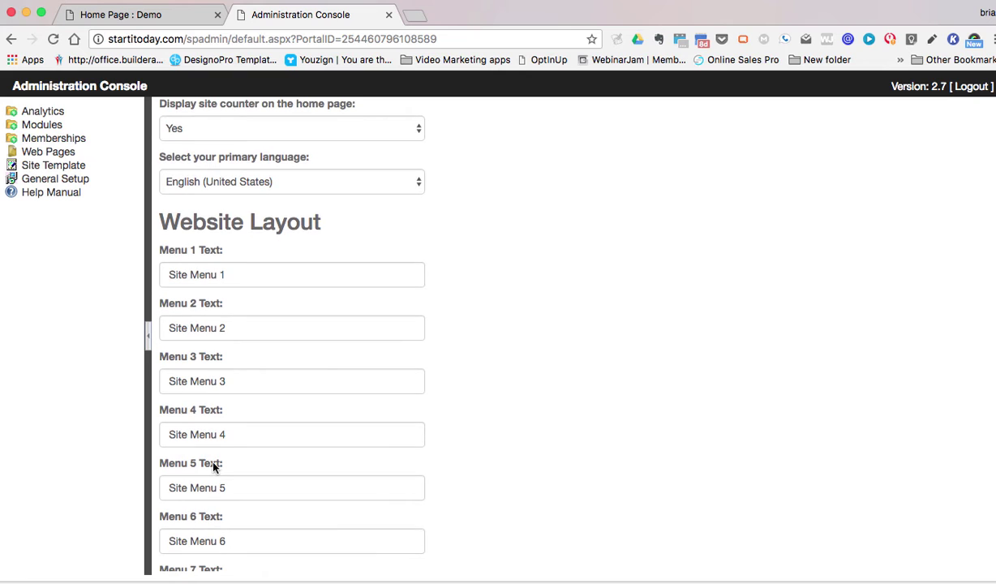
pyautogui.scroll(-3, 215, 466)
pyautogui.scroll(2, 210, 463)
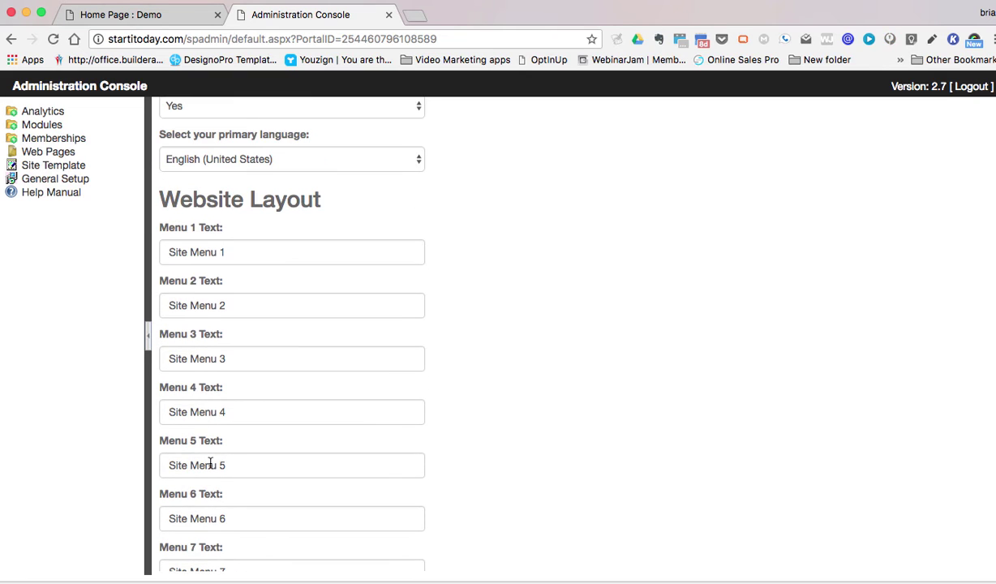
pyautogui.scroll(2, 211, 464)
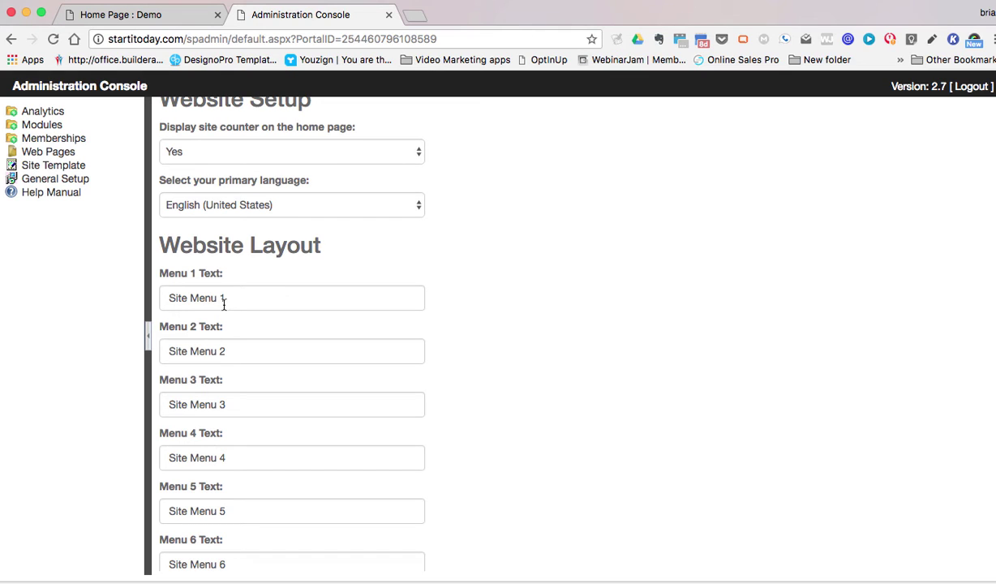
pyautogui.moveTo(227, 298); pyautogui.dragTo(162, 295)
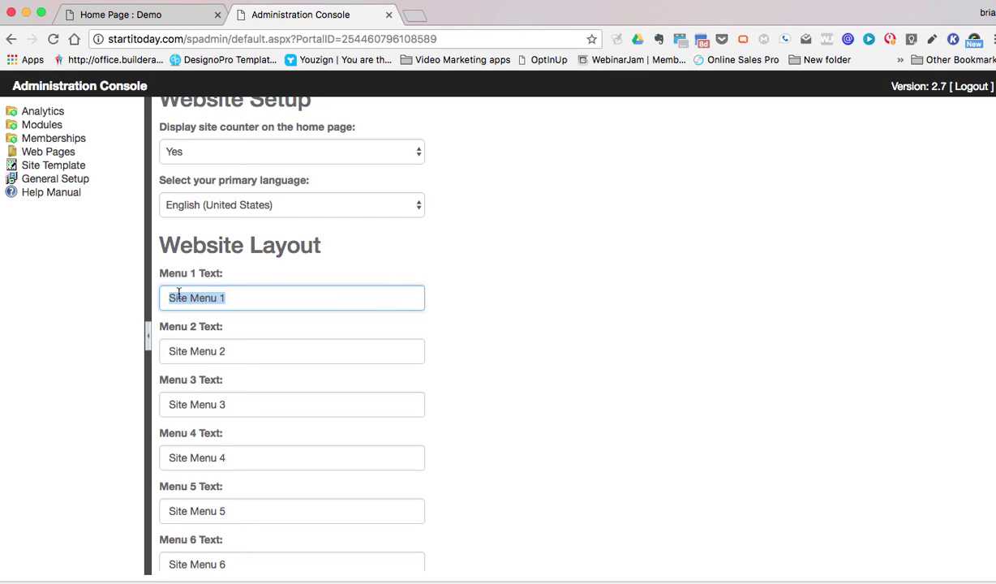
pyautogui.moveTo(227, 404); pyautogui.dragTo(171, 397)
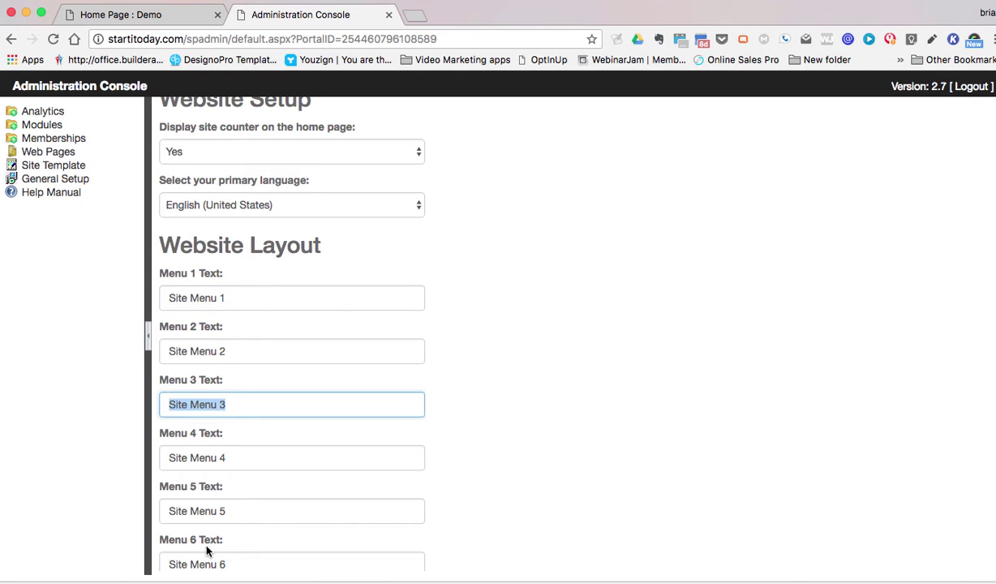
# - Set the Website Layout text of Menu 1 to "Top" and of Menu 3 to "Menu"
pyautogui.scroll(-3, 207, 551)
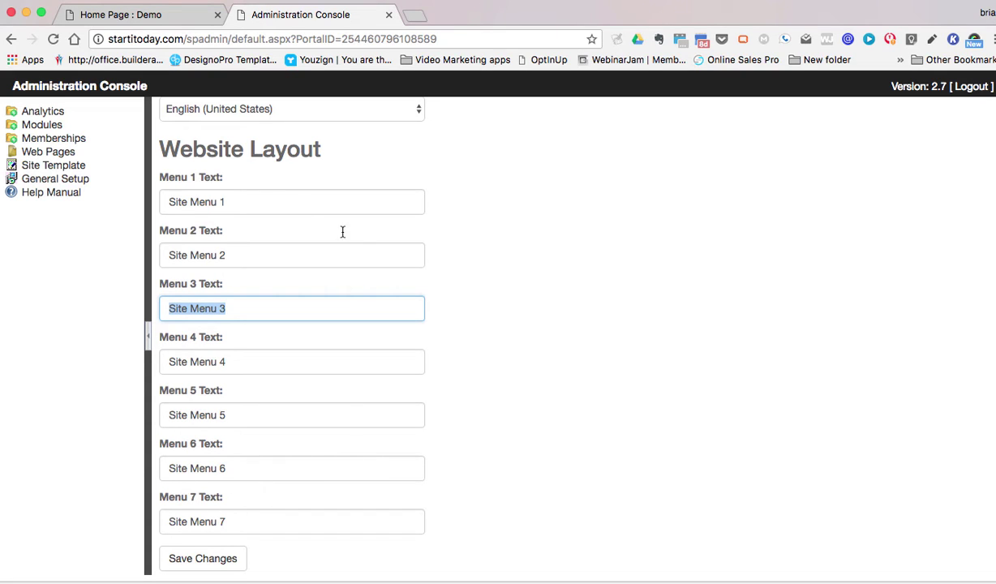
pyautogui.click(198, 202)
pyautogui.moveTo(198, 202); pyautogui.dragTo(153, 201)
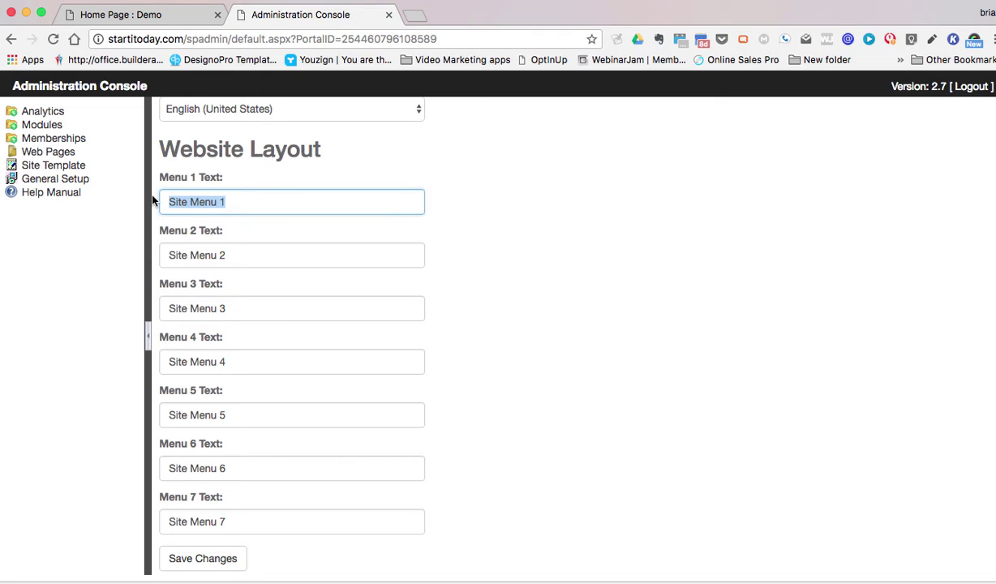
pyautogui.write('Top')
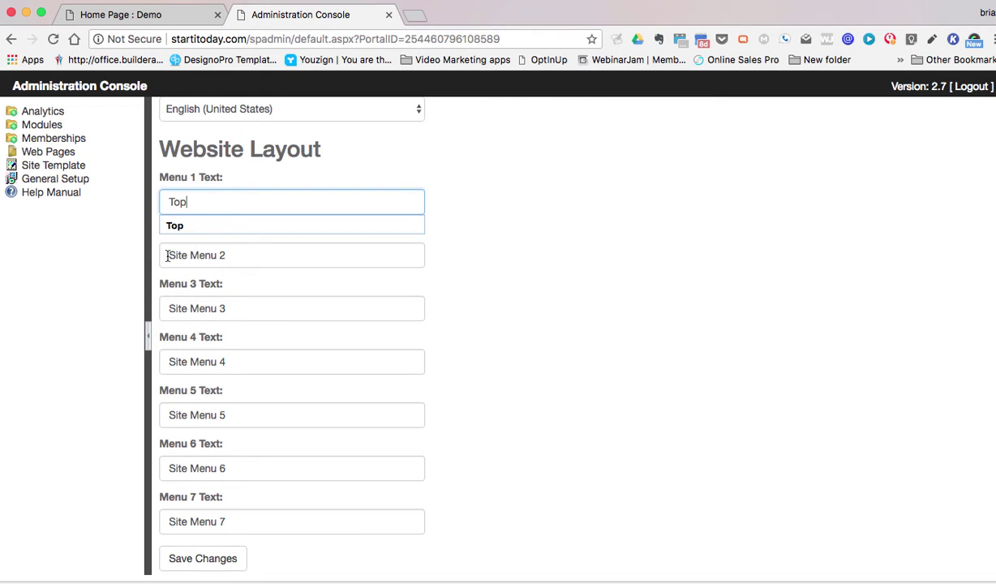
pyautogui.click(230, 308)
pyautogui.moveTo(231, 308); pyautogui.dragTo(167, 310)
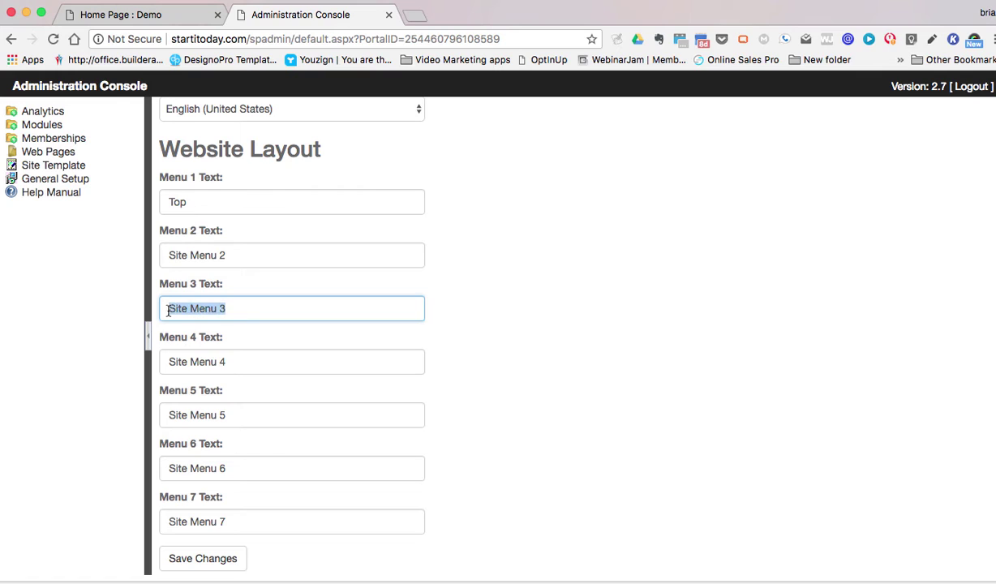
pyautogui.write('Menu')
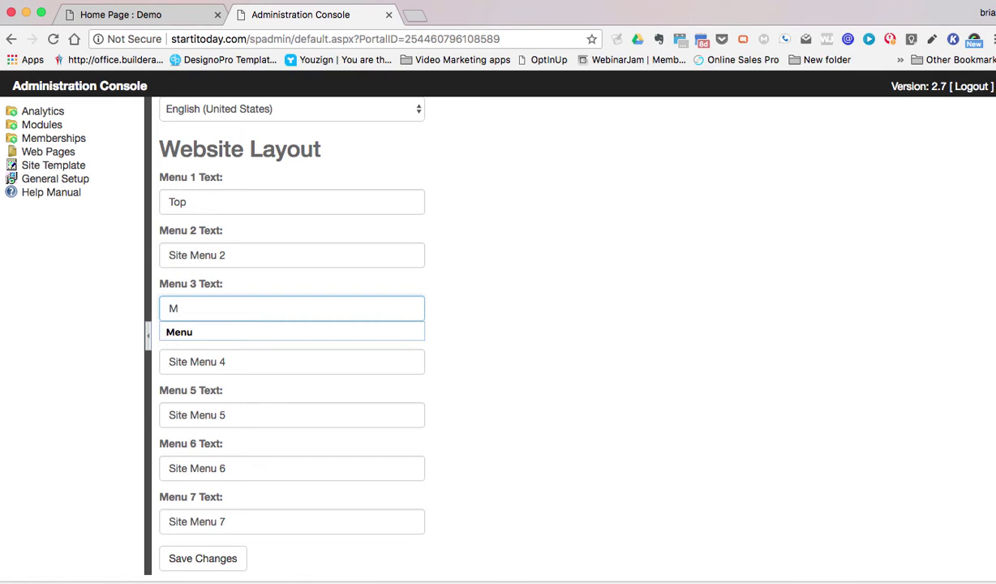
pyautogui.click(167, 332)
# - Set the Menu 7 text to "Footer" and save the General Setup changes
pyautogui.click(233, 522)
pyautogui.moveTo(233, 521); pyautogui.dragTo(153, 526)
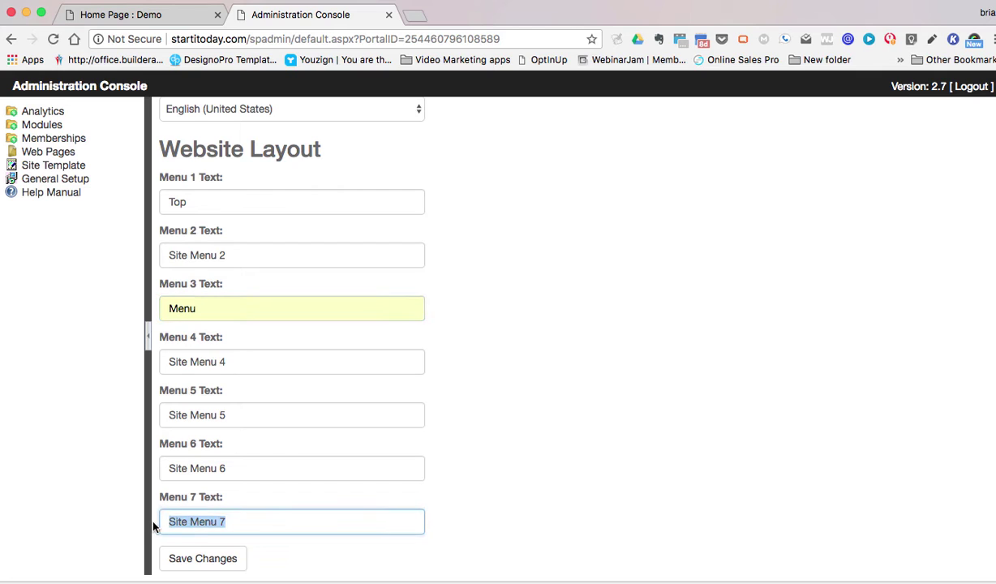
pyautogui.write('ft')
pyautogui.press('BackSpace')
pyautogui.press('BackSpace')
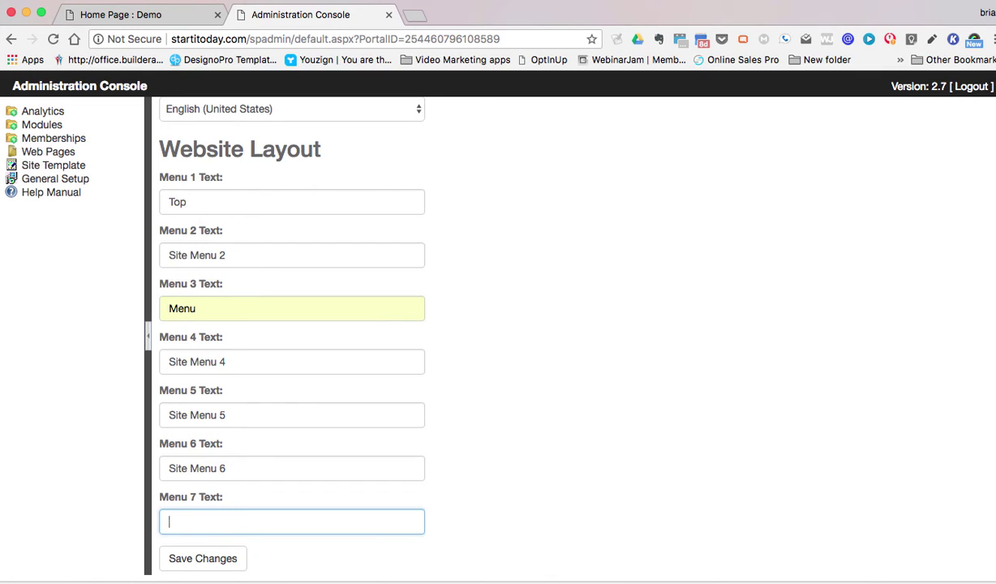
pyautogui.write('Footer')
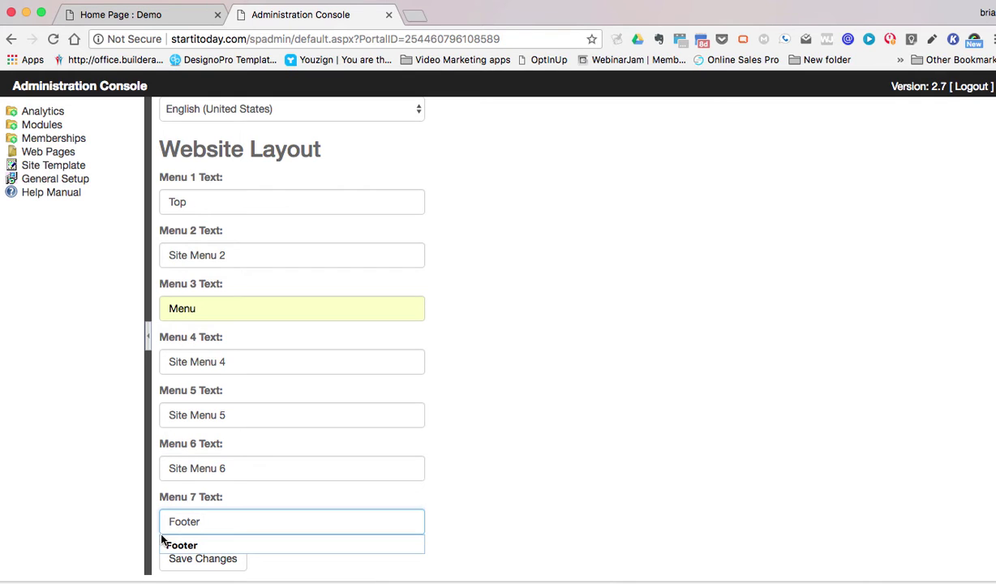
pyautogui.click(193, 563)
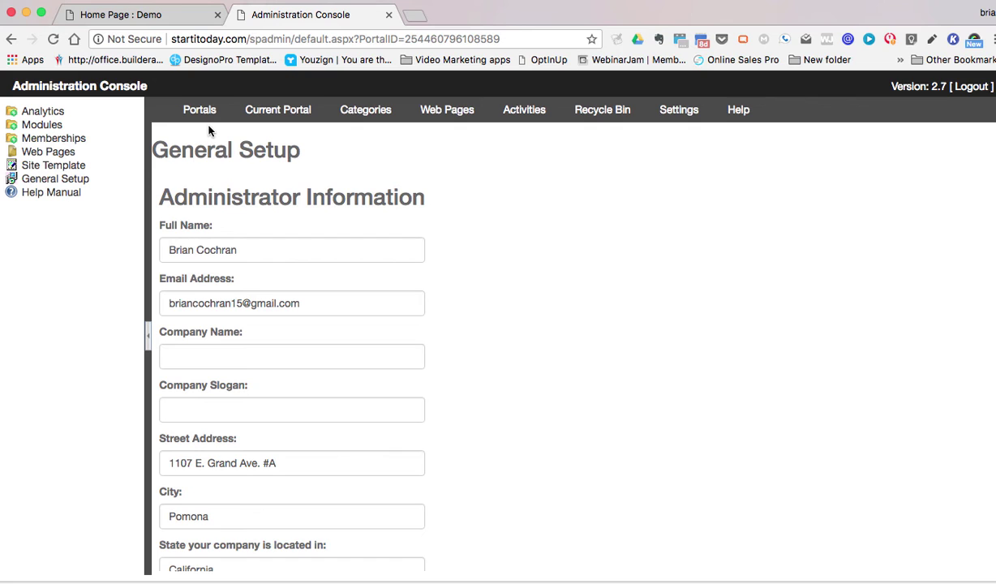
# - Go to the site templates and open the current Cream Burn template for editing
pyautogui.click(55, 179)
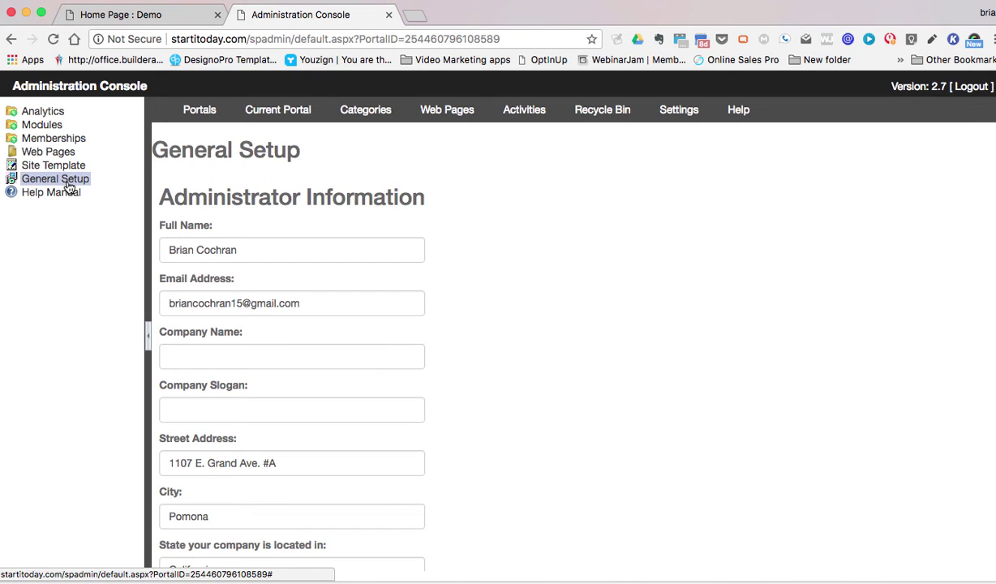
pyautogui.click(64, 168)
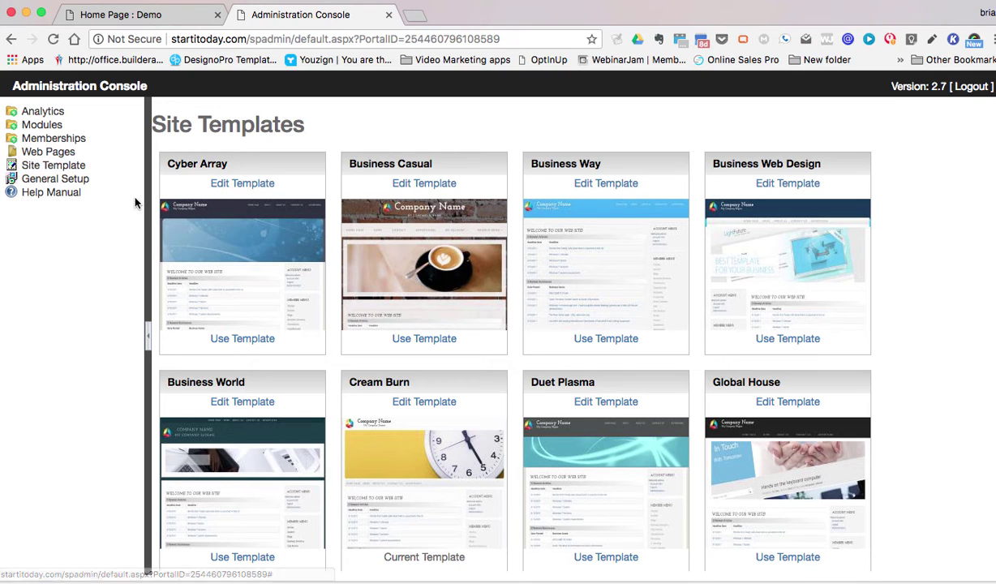
pyautogui.scroll(-1, 351, 224)
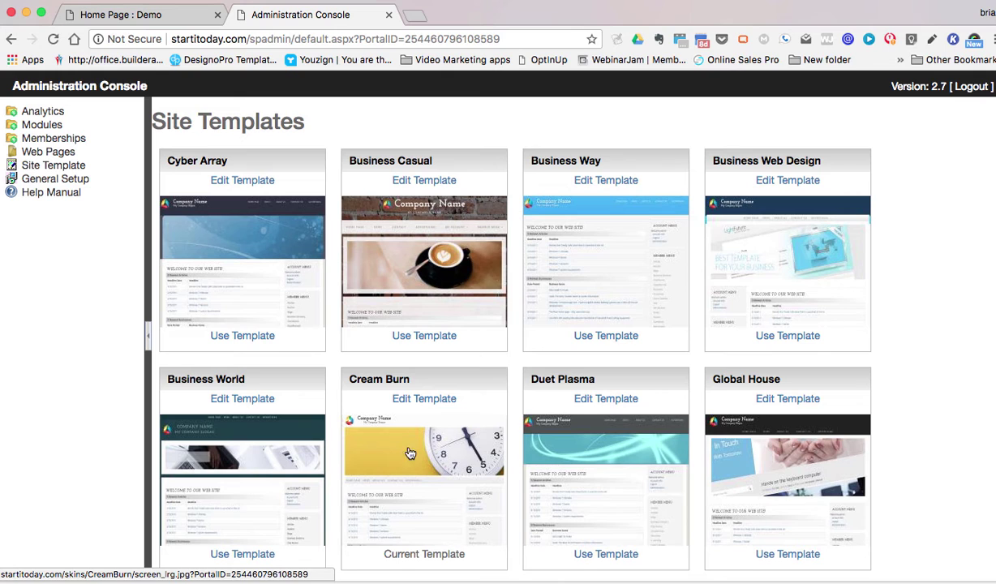
pyautogui.click(419, 403)
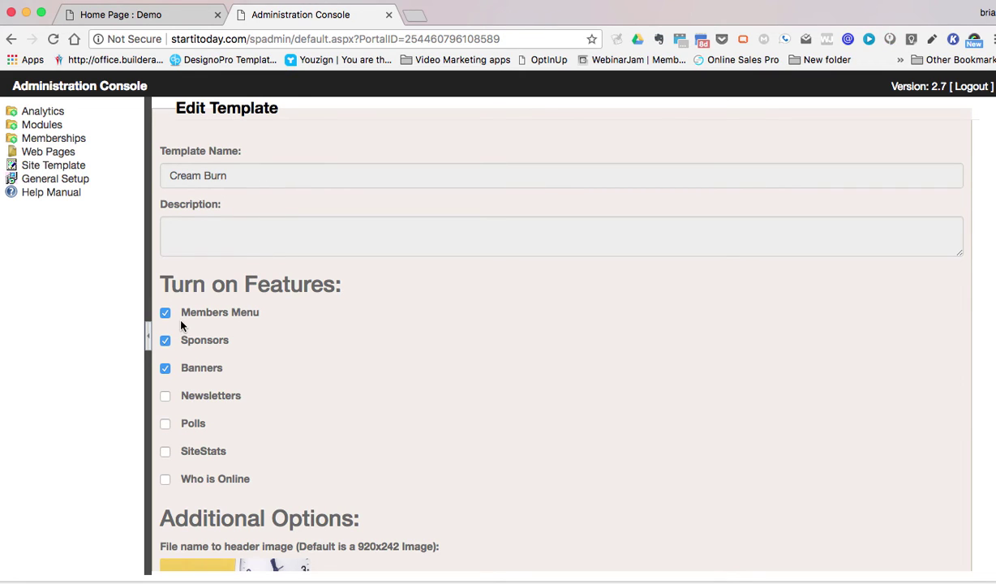
# - Switch to the Demo home page and examine its account menu, site menu, sponsors box and footer links
pyautogui.click(118, 14)
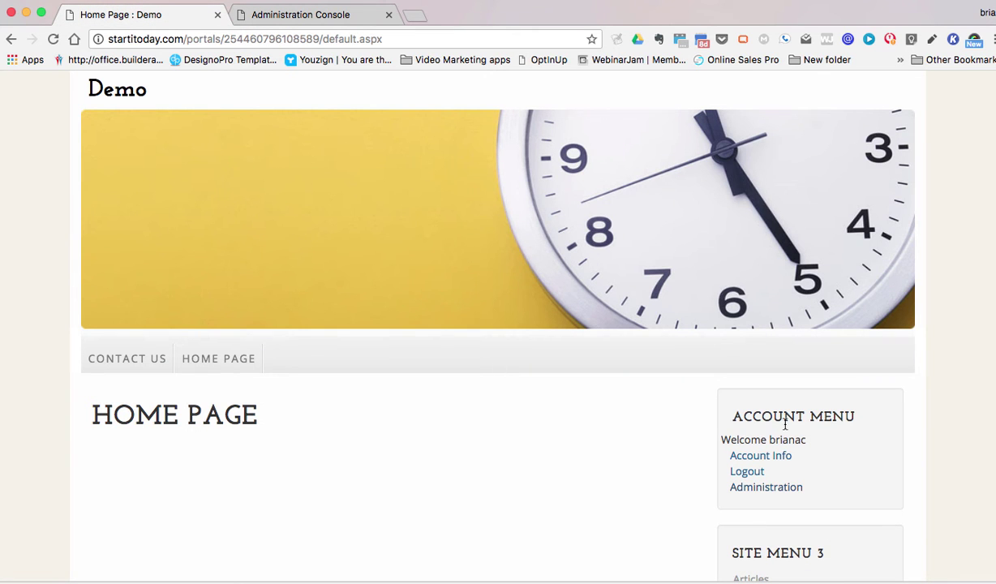
pyautogui.scroll(-3, 614, 455)
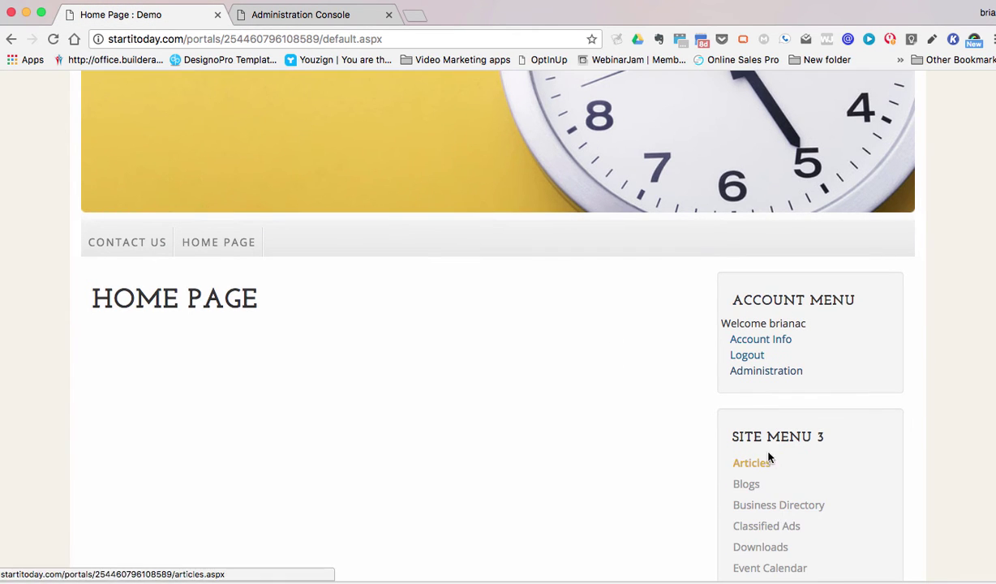
pyautogui.scroll(-10, 785, 453)
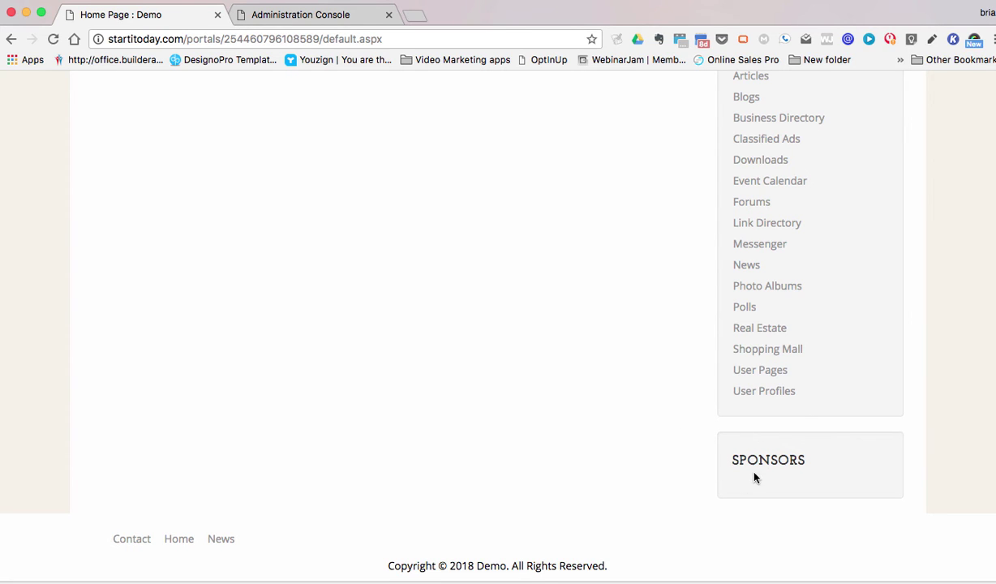
pyautogui.scroll(10, 771, 438)
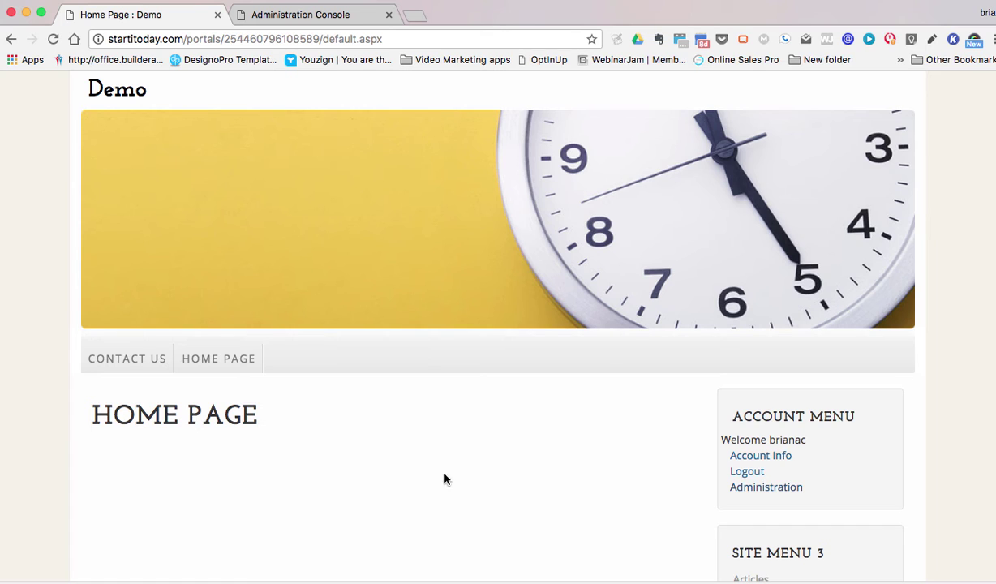
# - Reload the Demo home page and check the side menu's heading, the sponsors box and the footer
pyautogui.click(53, 40)
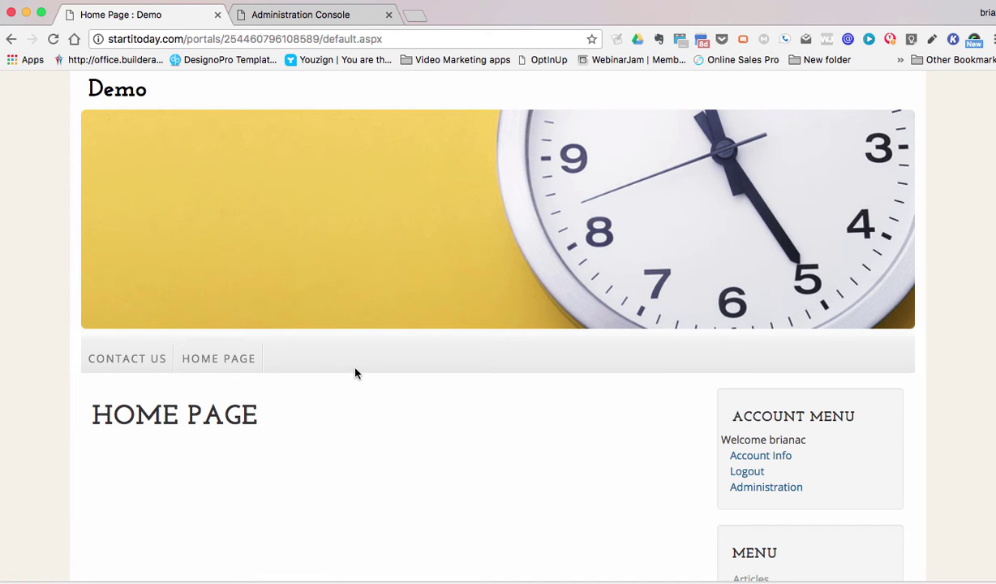
pyautogui.scroll(-5, 387, 377)
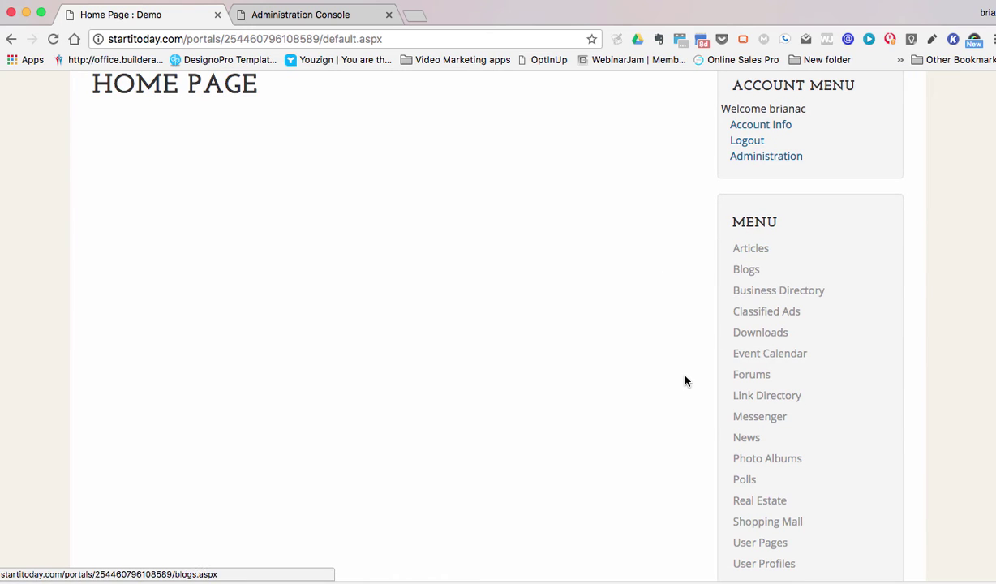
pyautogui.scroll(-3, 685, 380)
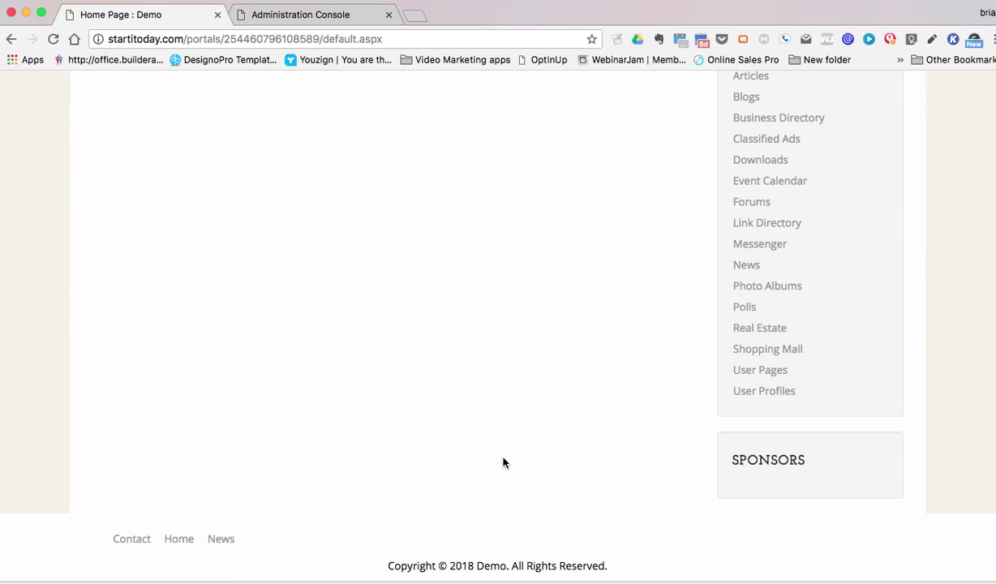
# - Return to the Cream Burn template in the Administration Console and turn on the Who is Online feature
pyautogui.scroll(6, 433, 390)
pyautogui.scroll(1, 435, 387)
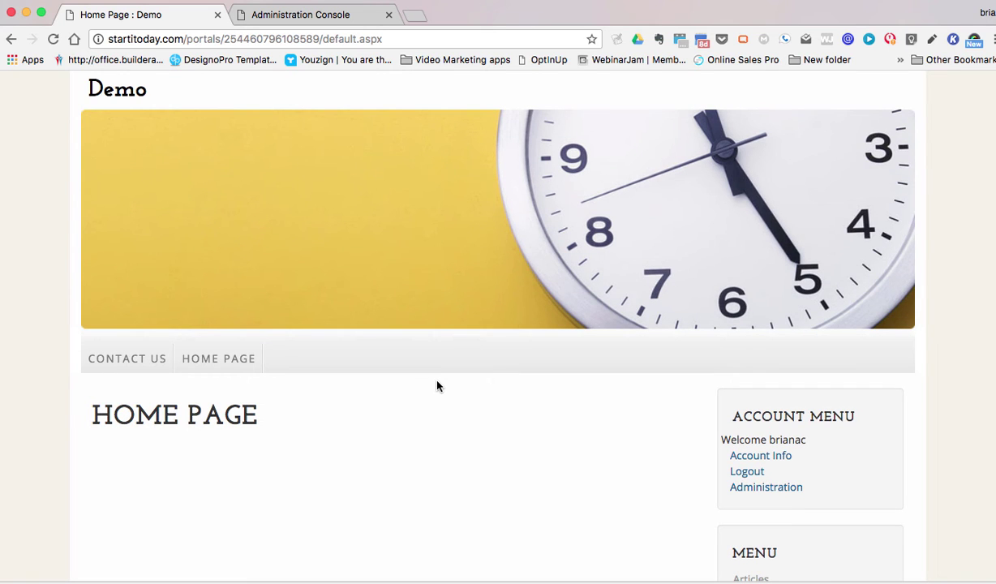
pyautogui.click(280, 15)
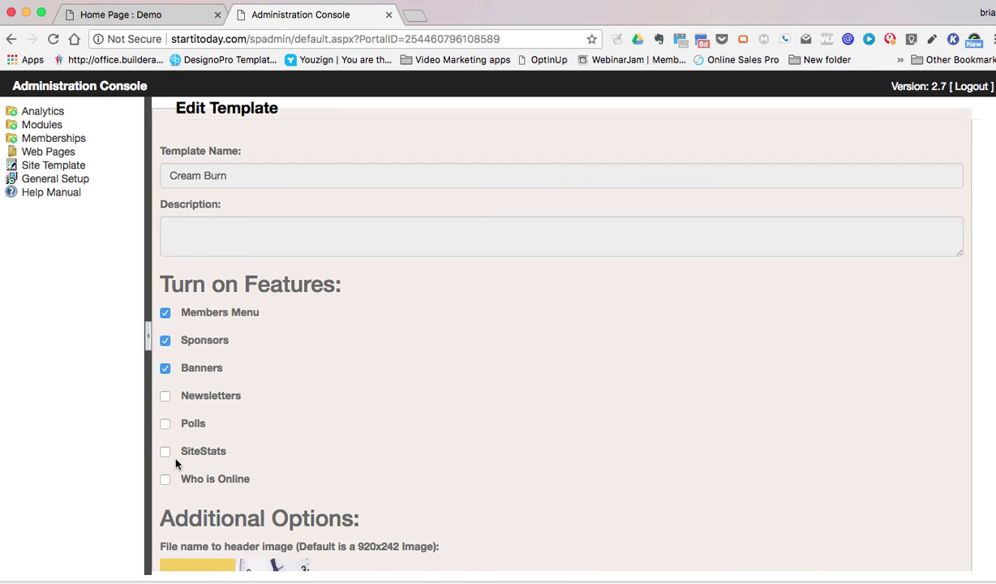
pyautogui.click(166, 479)
# - Compare the template's header image under Additional Options with the header on the Demo home page
pyautogui.scroll(-5, 240, 399)
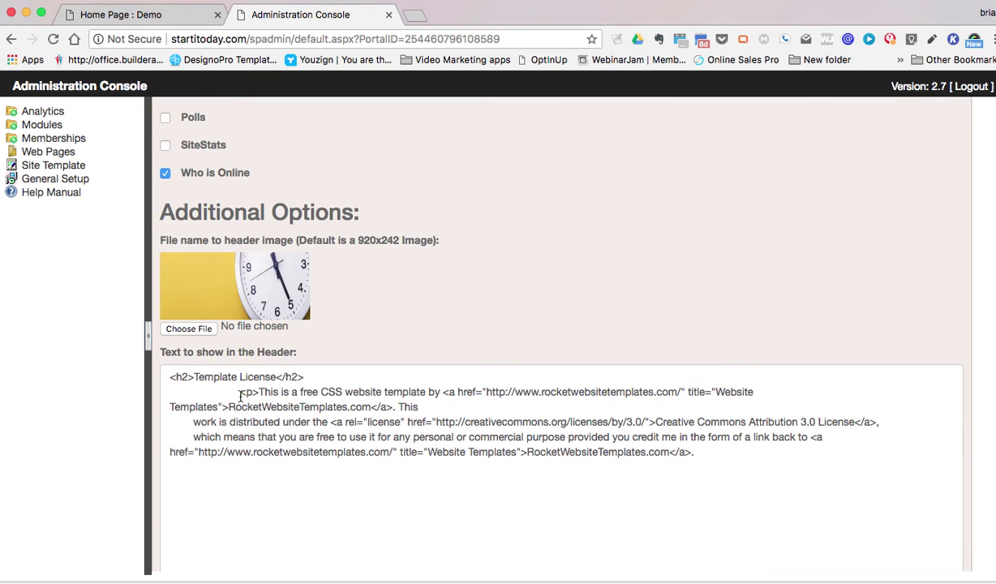
pyautogui.scroll(-2, 240, 396)
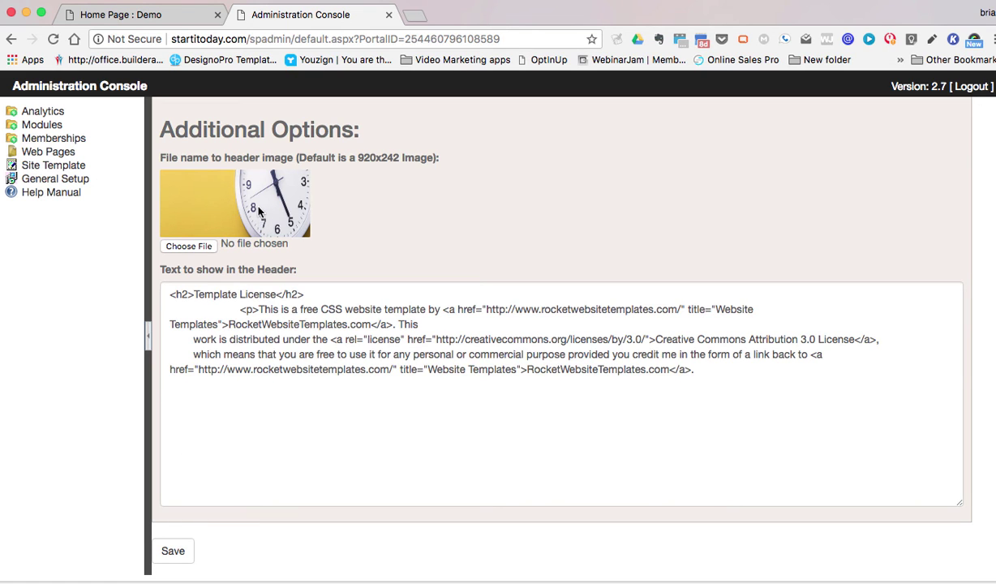
pyautogui.click(122, 14)
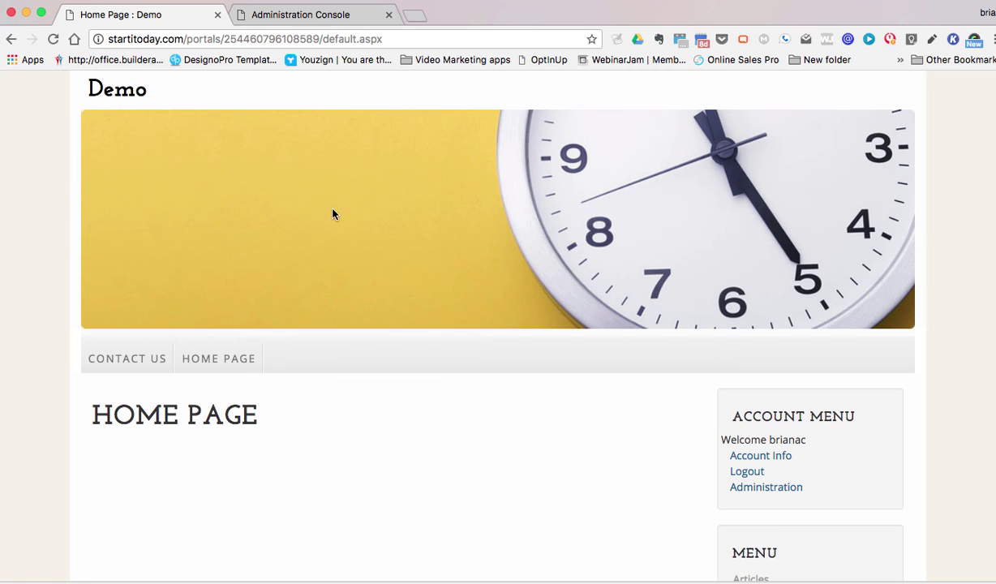
pyautogui.click(271, 15)
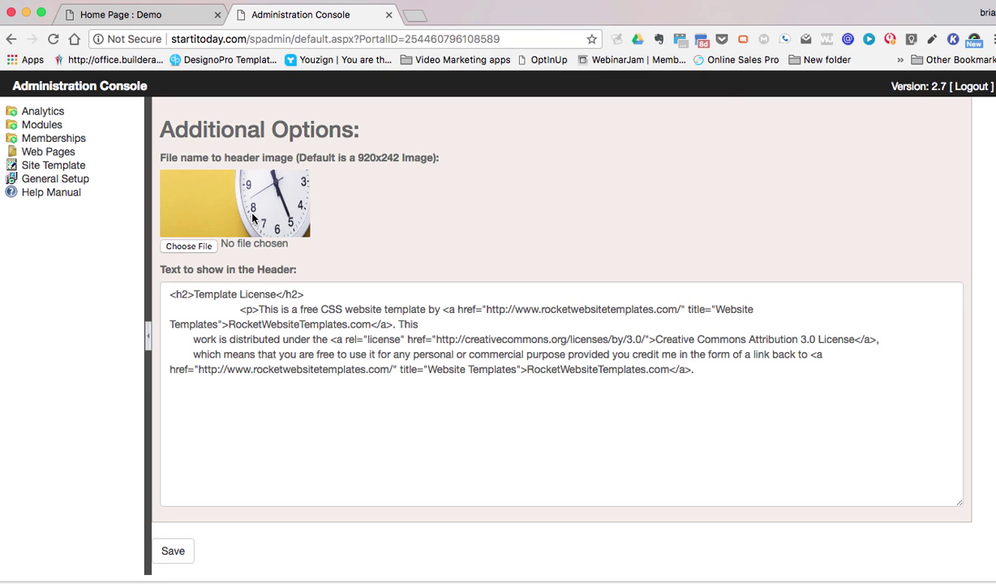
# - Choose SIT-header-banner.gif from the banners folder as the template's header image and save the template
pyautogui.click(201, 247)
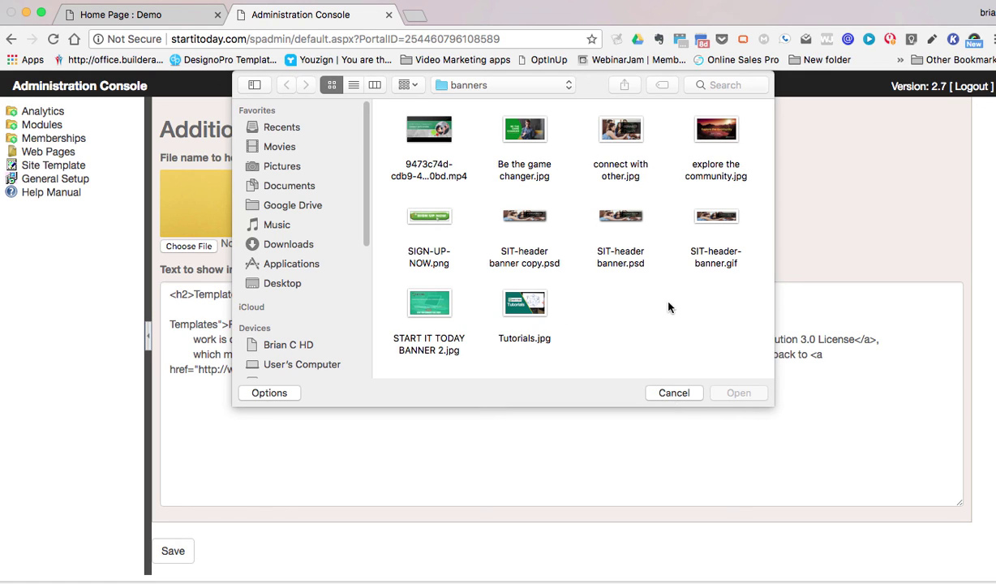
pyautogui.click(705, 226)
pyautogui.click(735, 393)
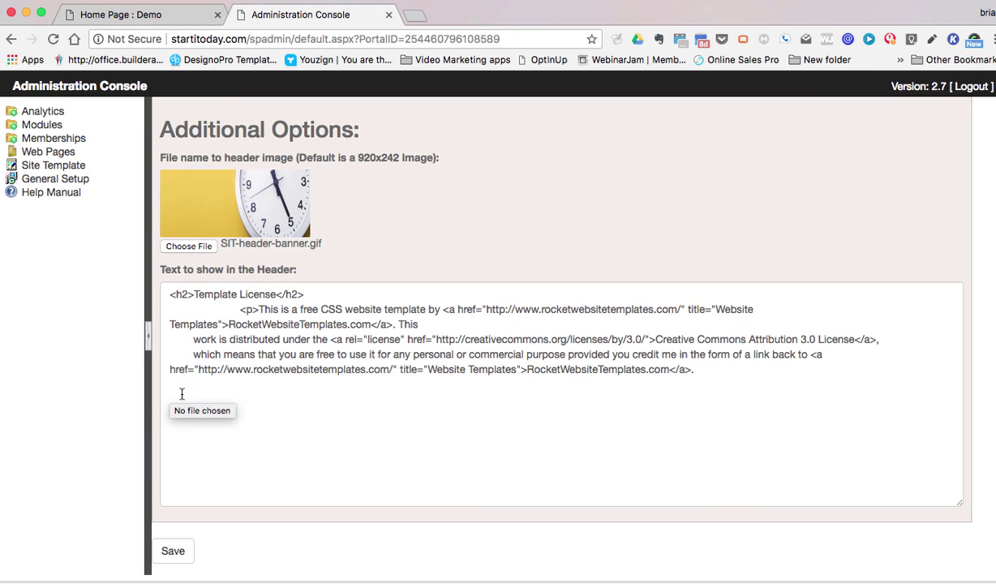
pyautogui.click(170, 550)
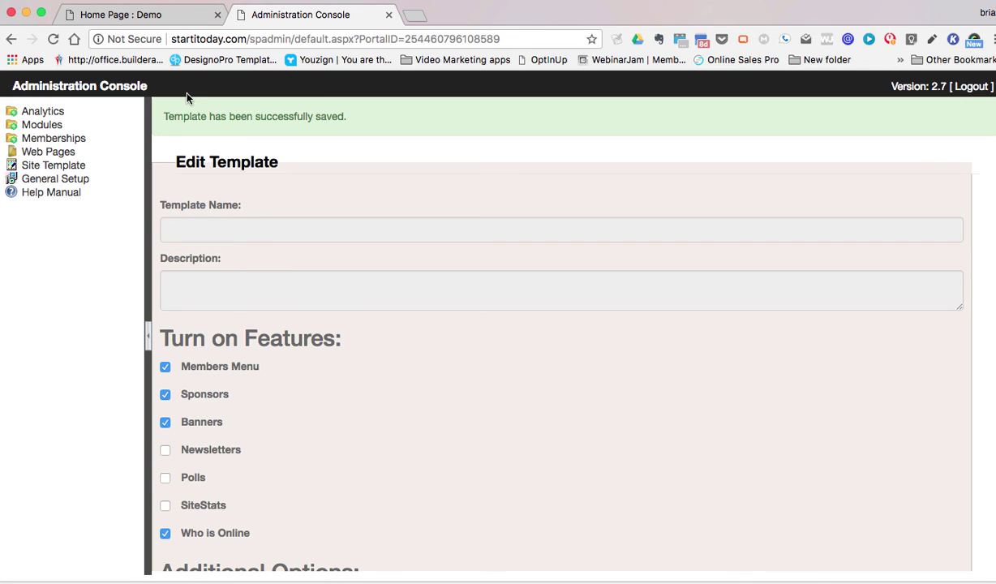
# - Reload the Demo home page to check its header banner and return to the template editor
pyautogui.click(134, 16)
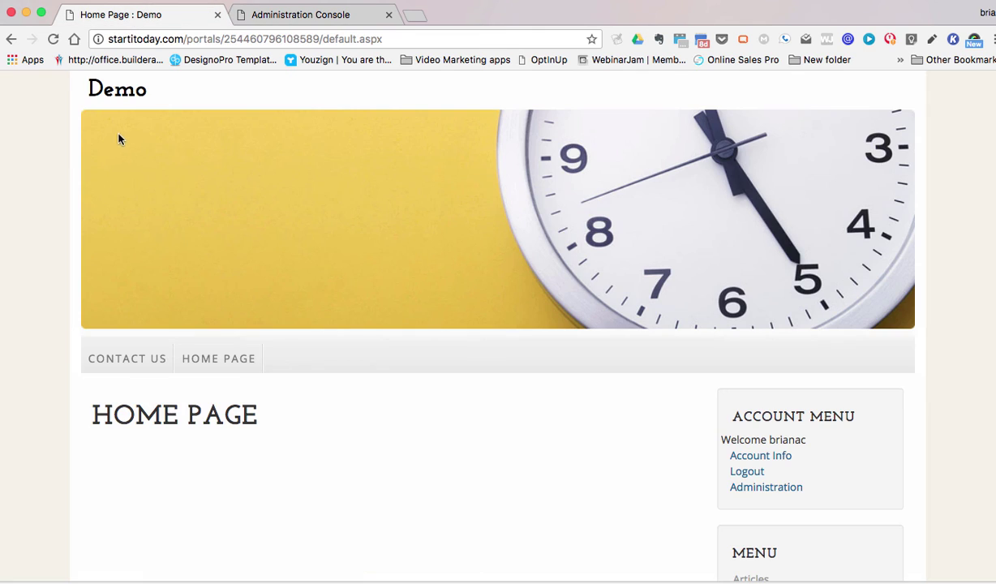
pyautogui.click(52, 39)
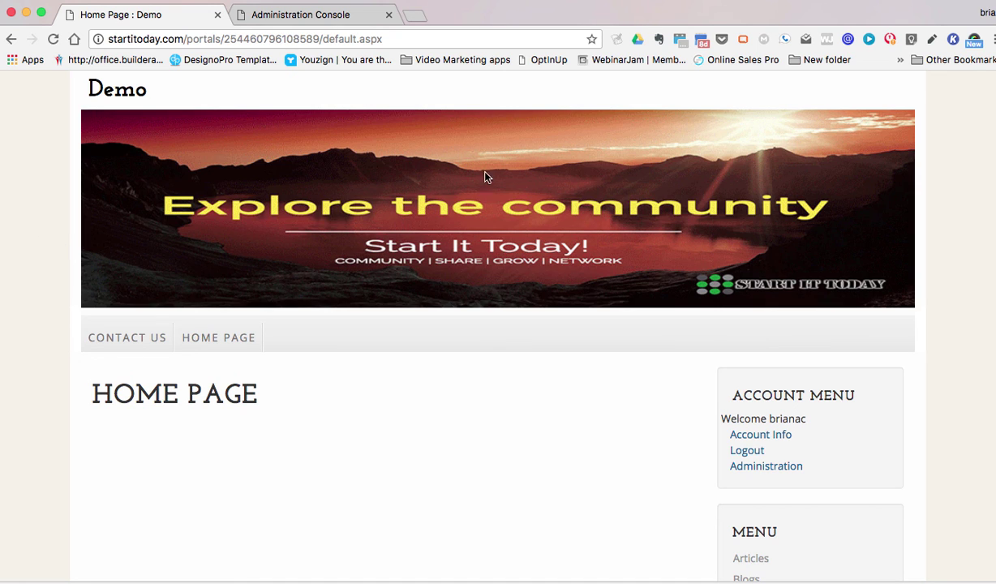
pyautogui.click(330, 16)
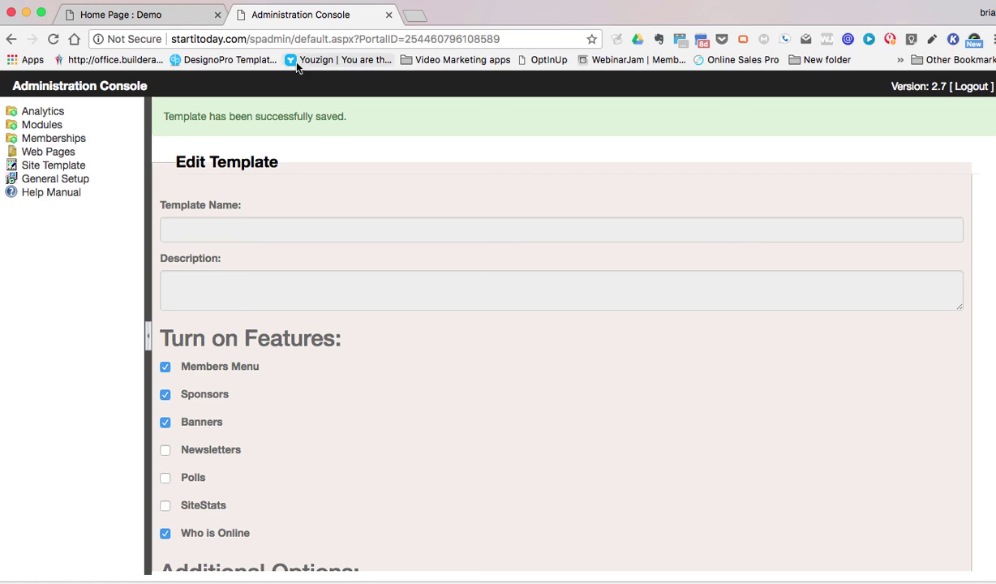